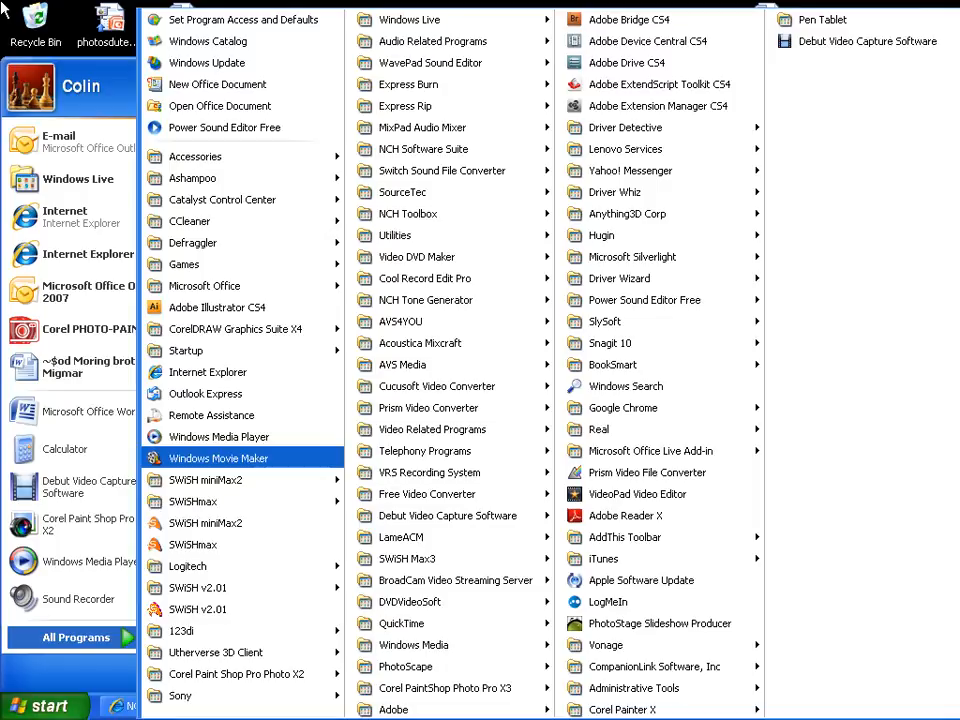
Open Windows Movie Maker and delete the Winter, Blue hills, Water lilies and Sunset clips from collection 55.
left_click(5, 10)
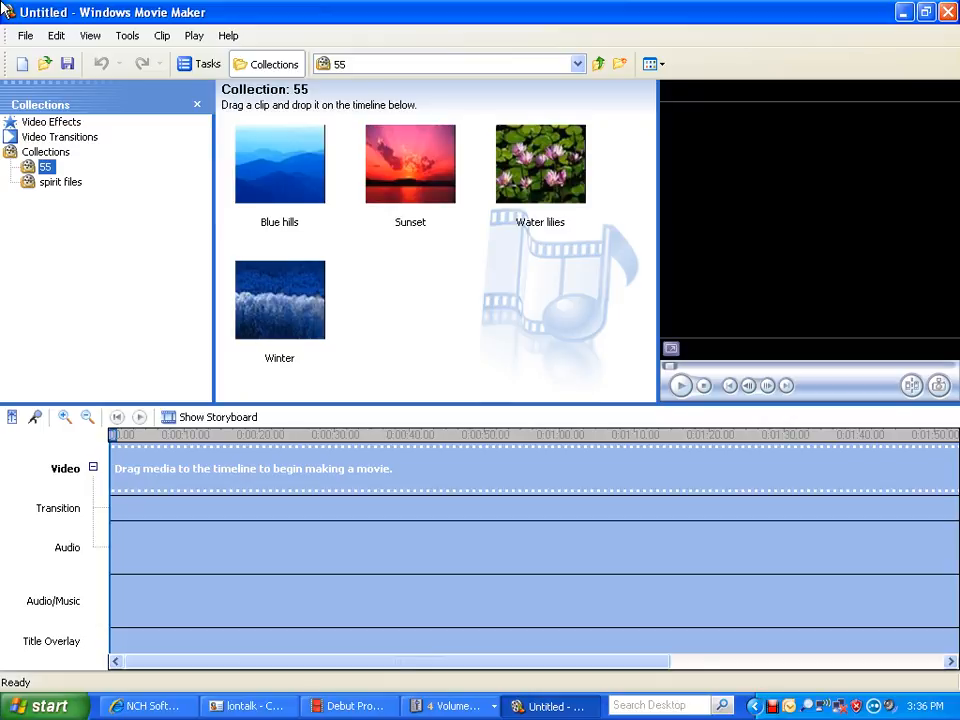
left_click(280, 301)
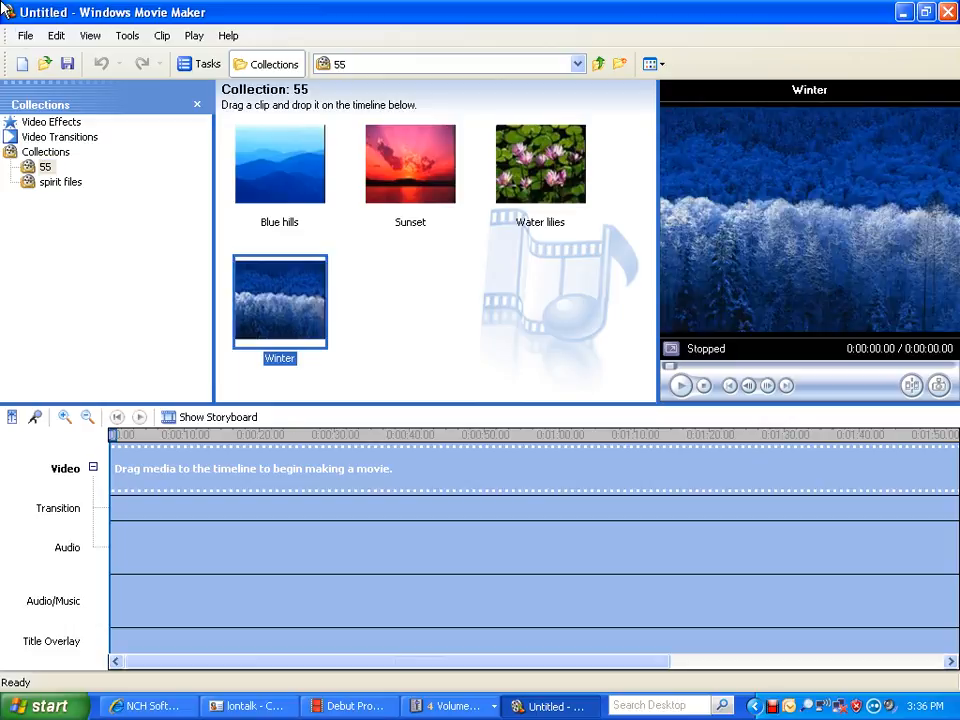
key("Delete")
left_click(280, 163)
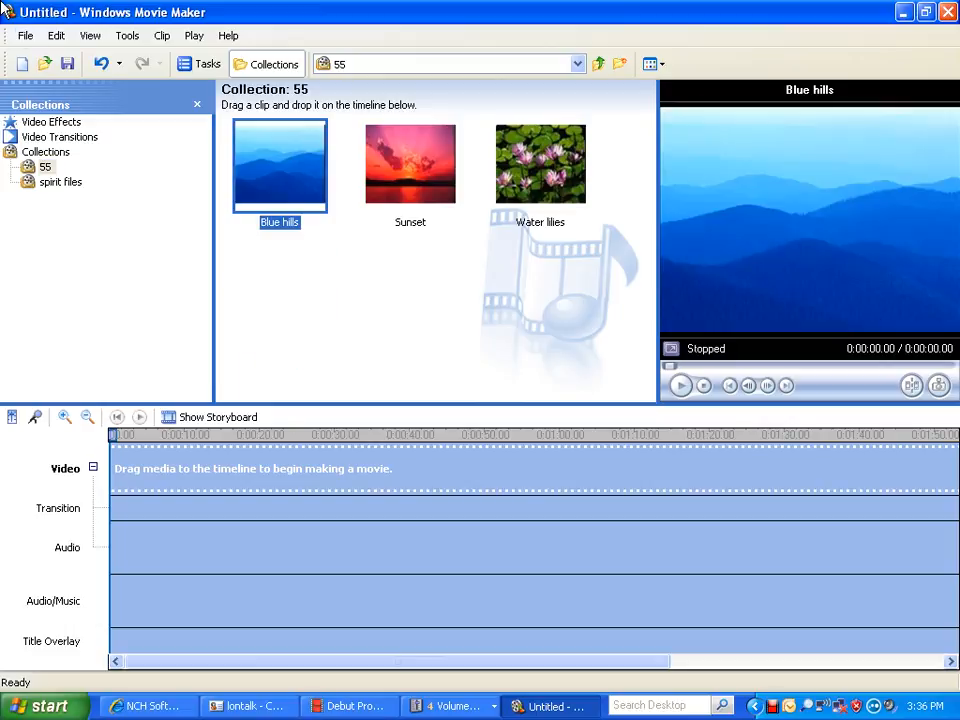
key("Delete")
left_click(410, 165)
key("Delete")
left_click(280, 163)
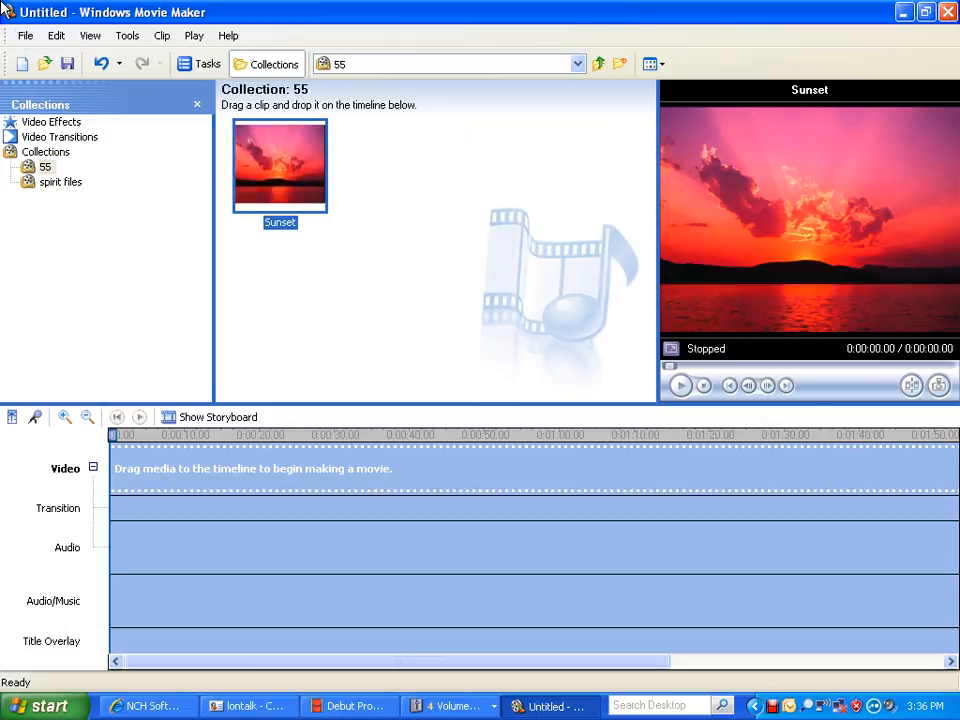
key("Delete")
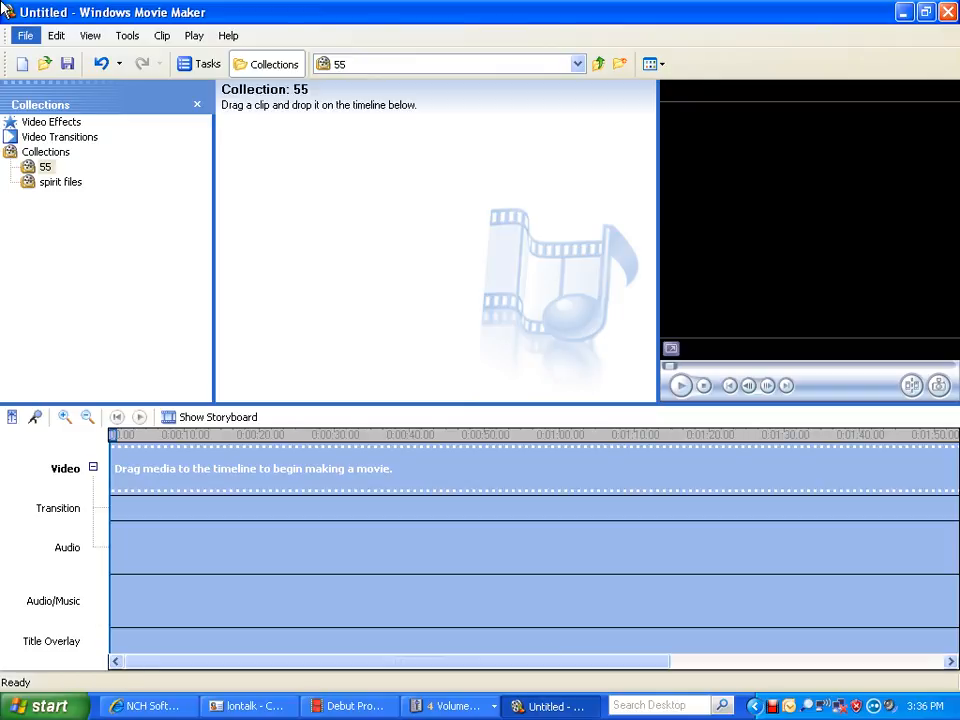
Import the Blue hills, Sunset, Water lilies and Winter pictures from Sample Pictures into collection 55.
left_click(26, 36)
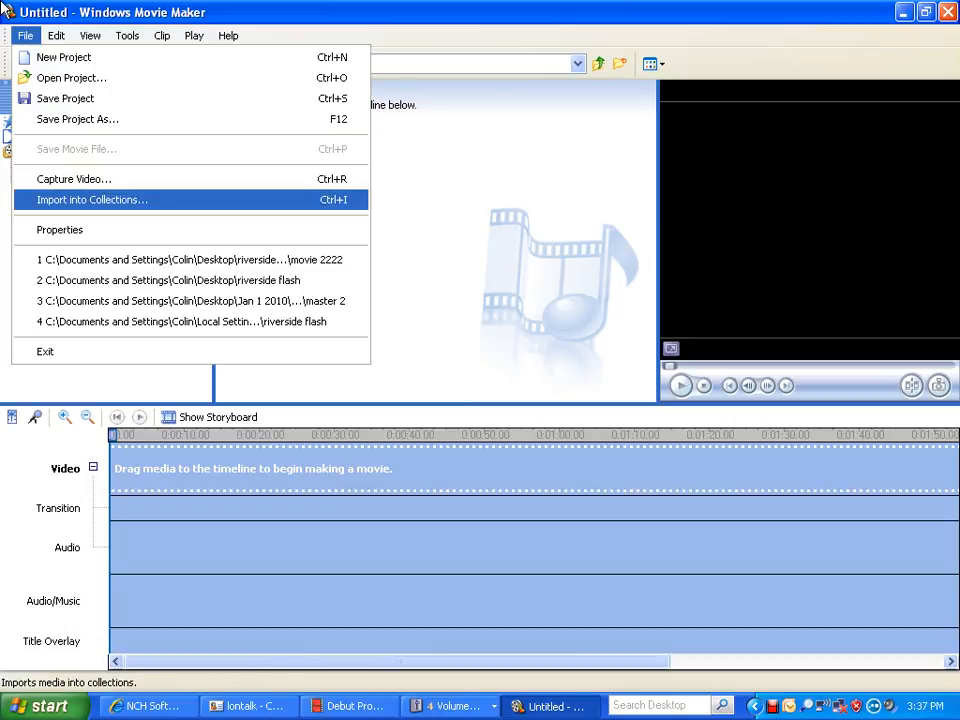
key("Return")
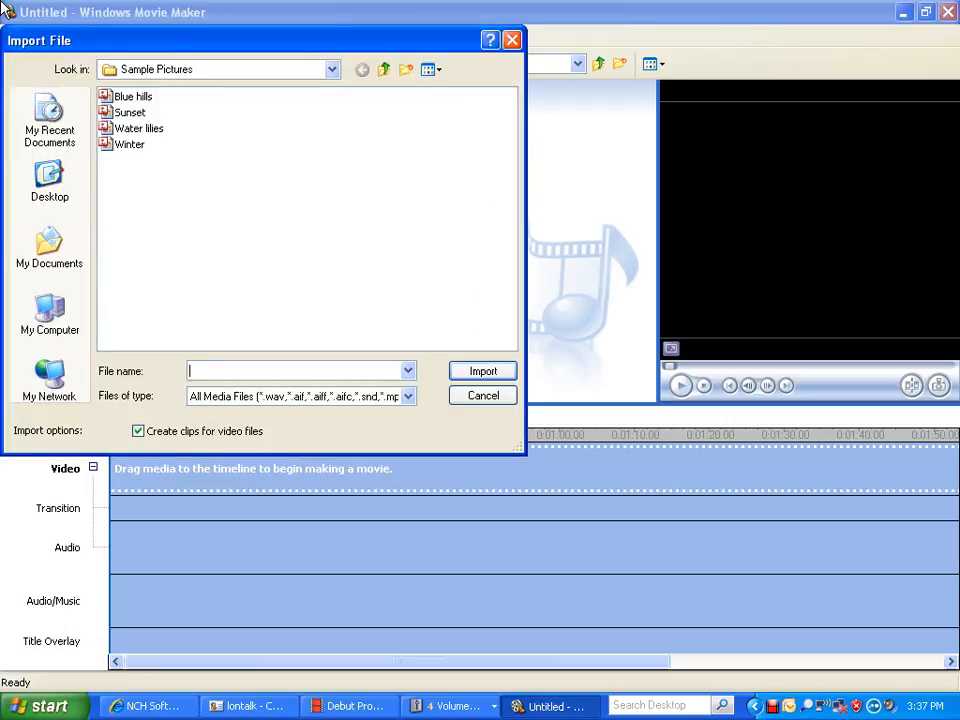
left_click(133, 97)
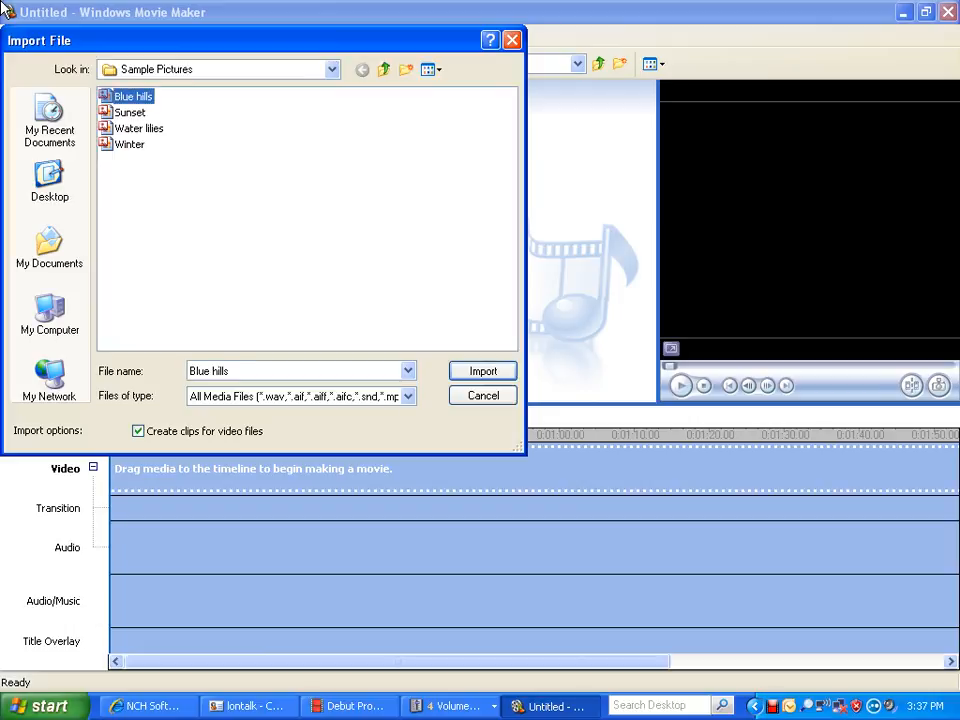
key("shift+Down")
key("shift+Down")
key("shift+Down")
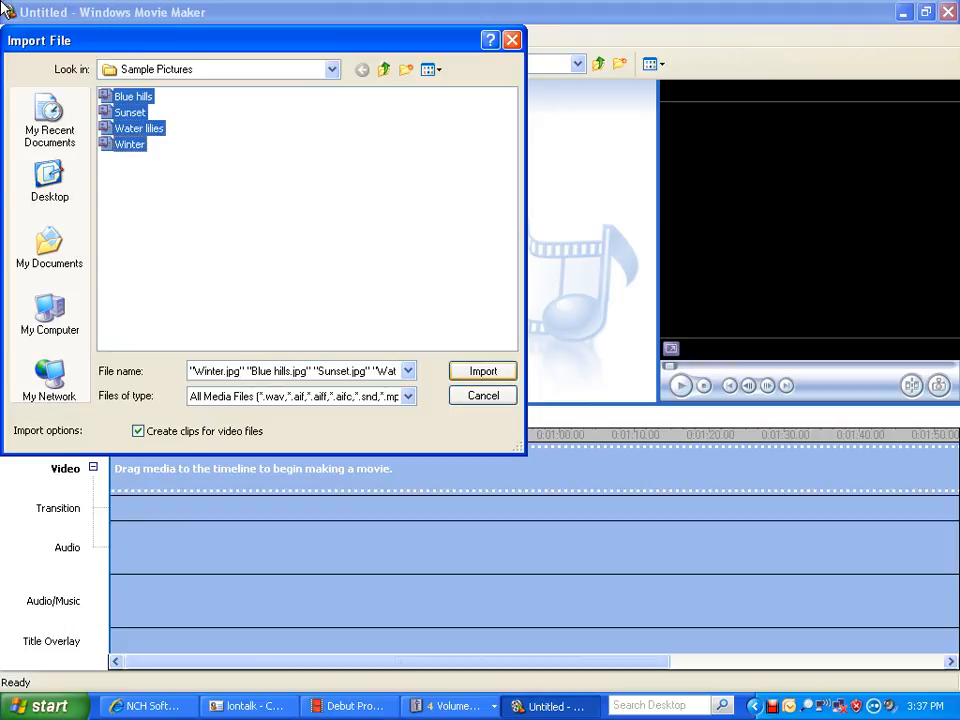
key("Return")
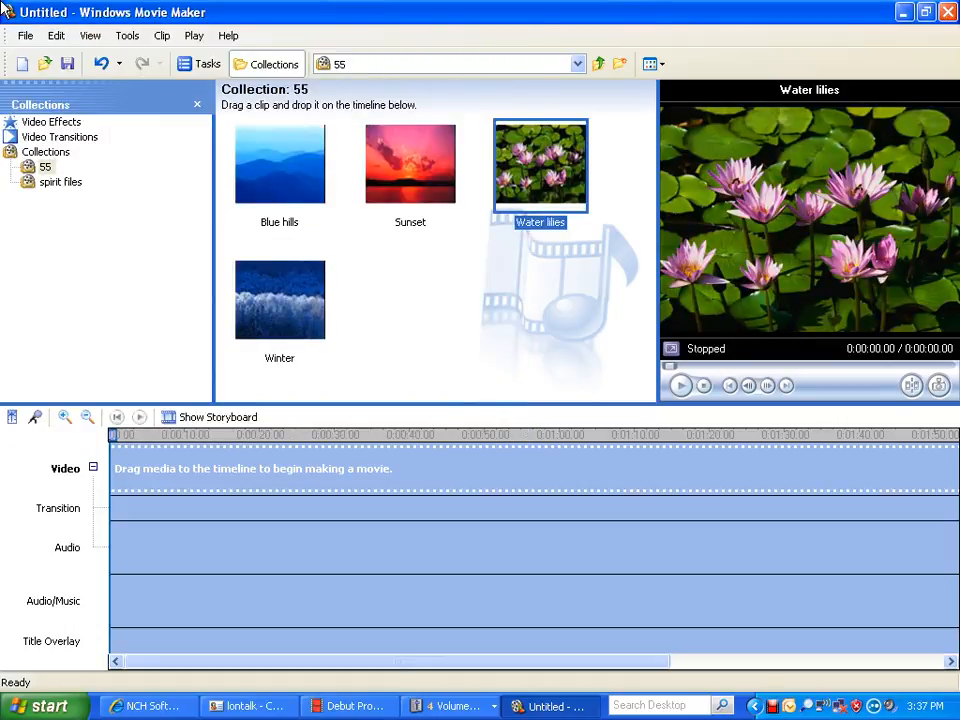
Place Blue hills, Sunset, Water lilies and Winter in that order on the timeline's video track and play the sequence from the start.
left_click(280, 165)
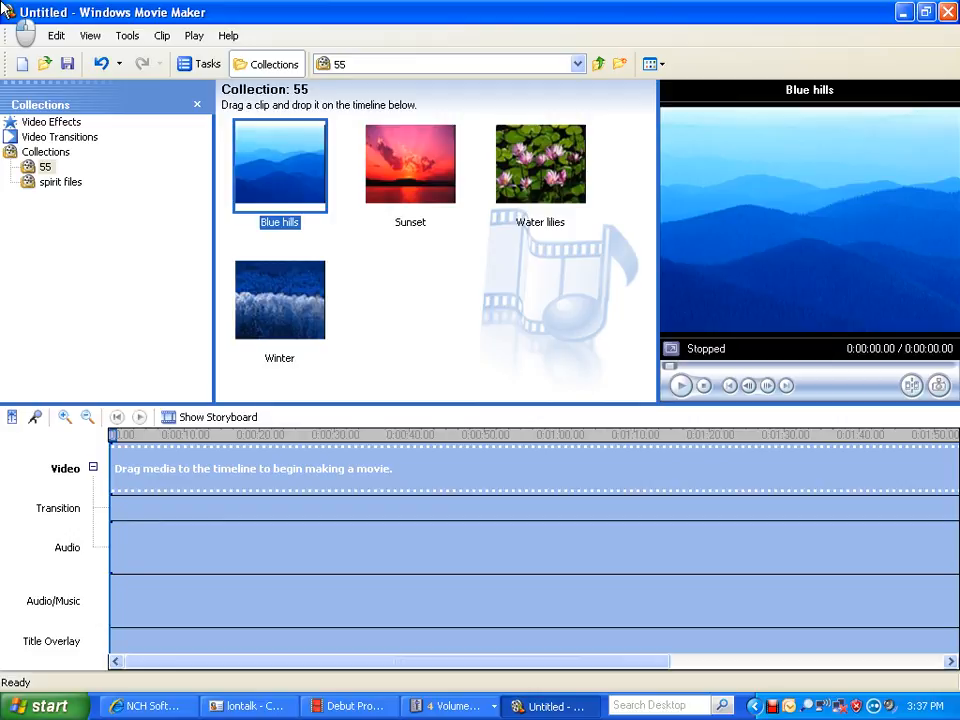
left_click_drag(280, 165, 131, 469)
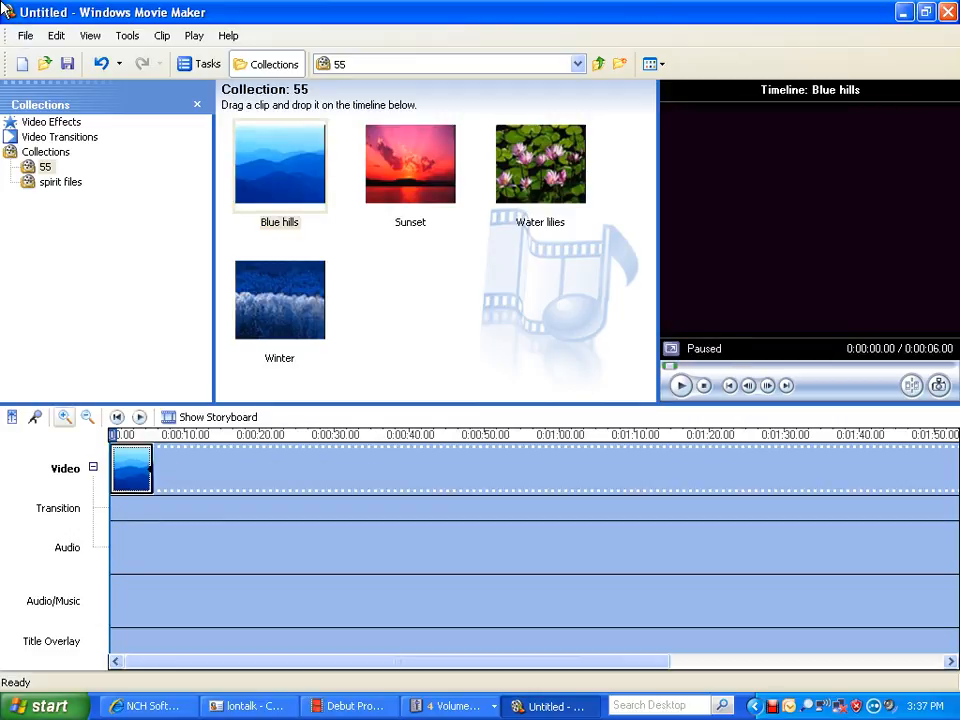
left_click(64, 417)
left_click(64, 417)
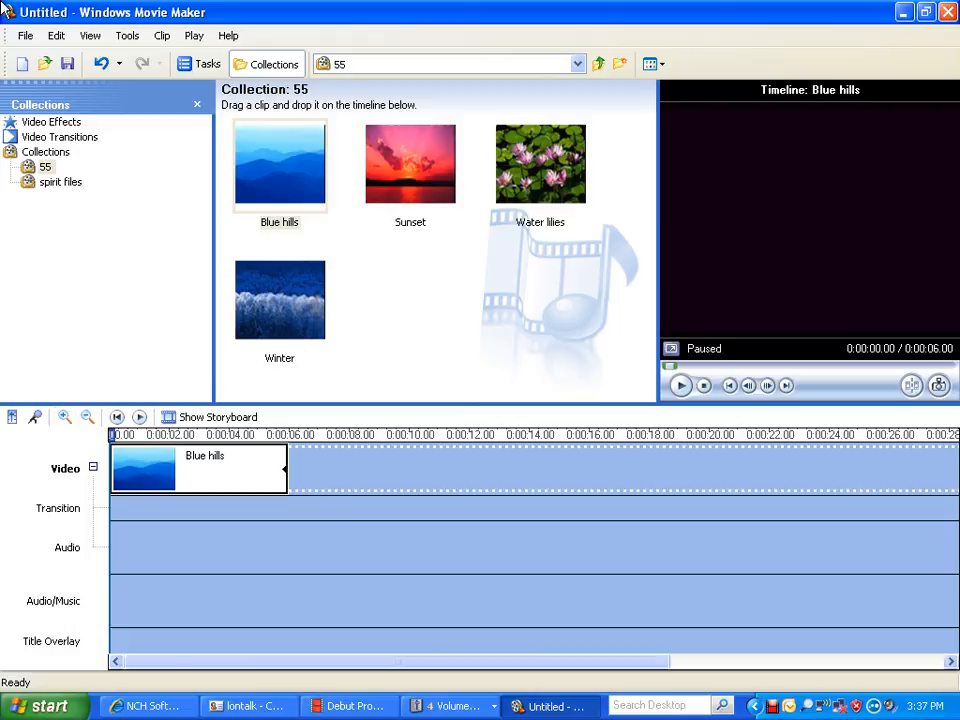
key("Right")
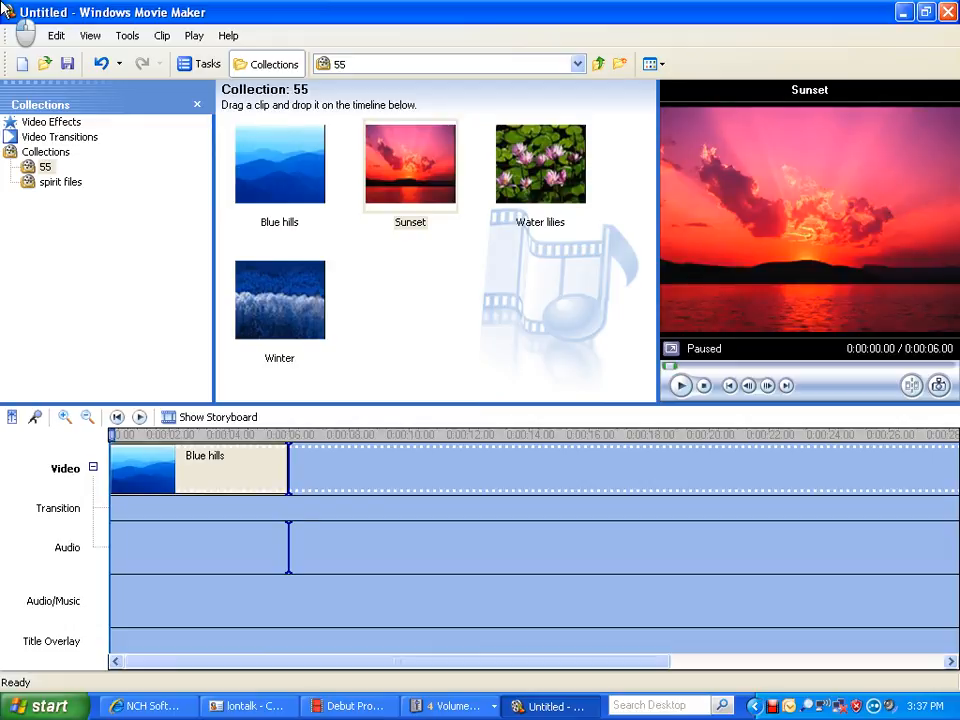
key("ctrl+d")
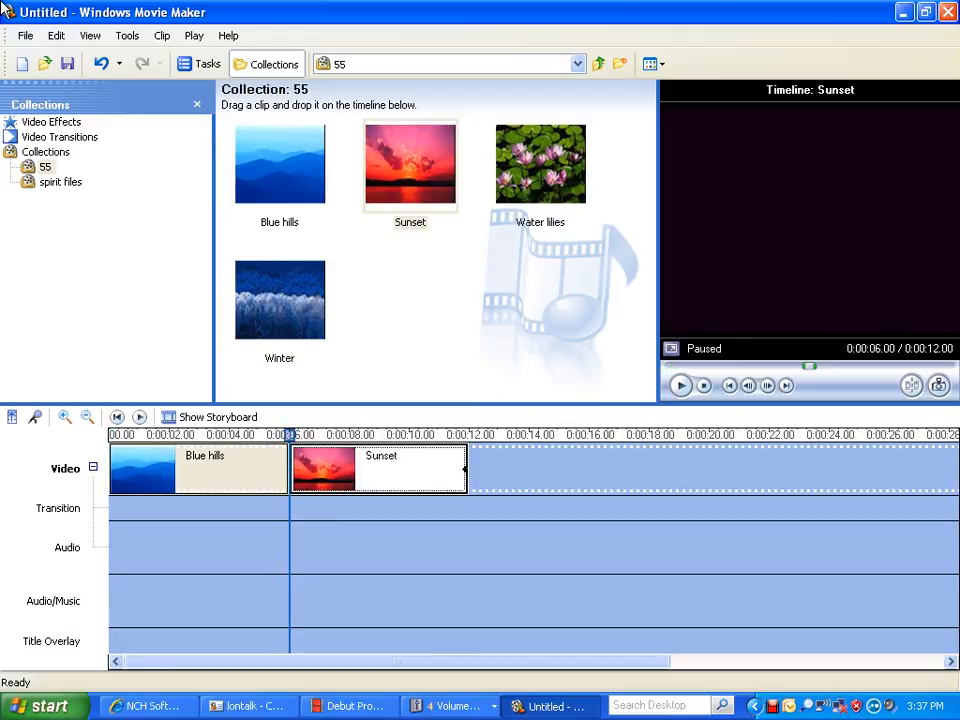
key("Right")
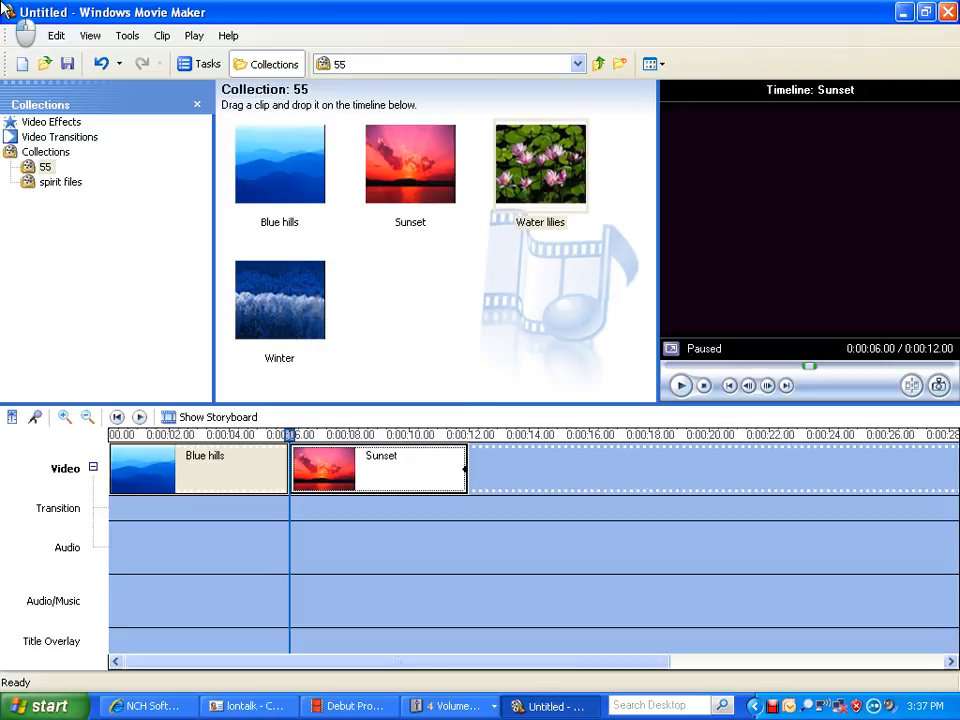
key("ctrl+d")
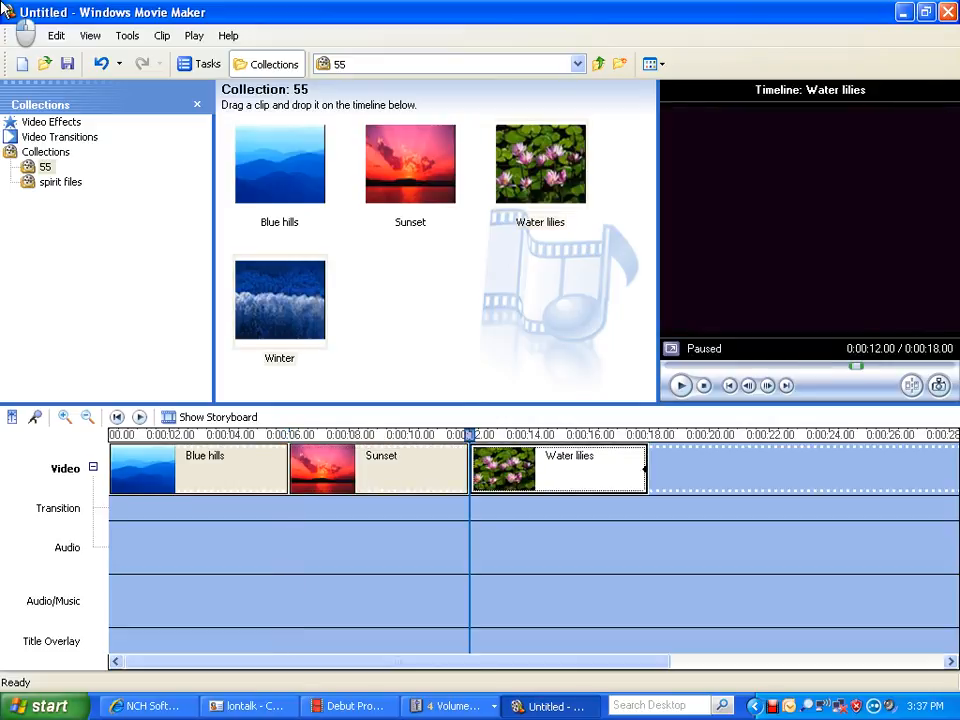
key("Right")
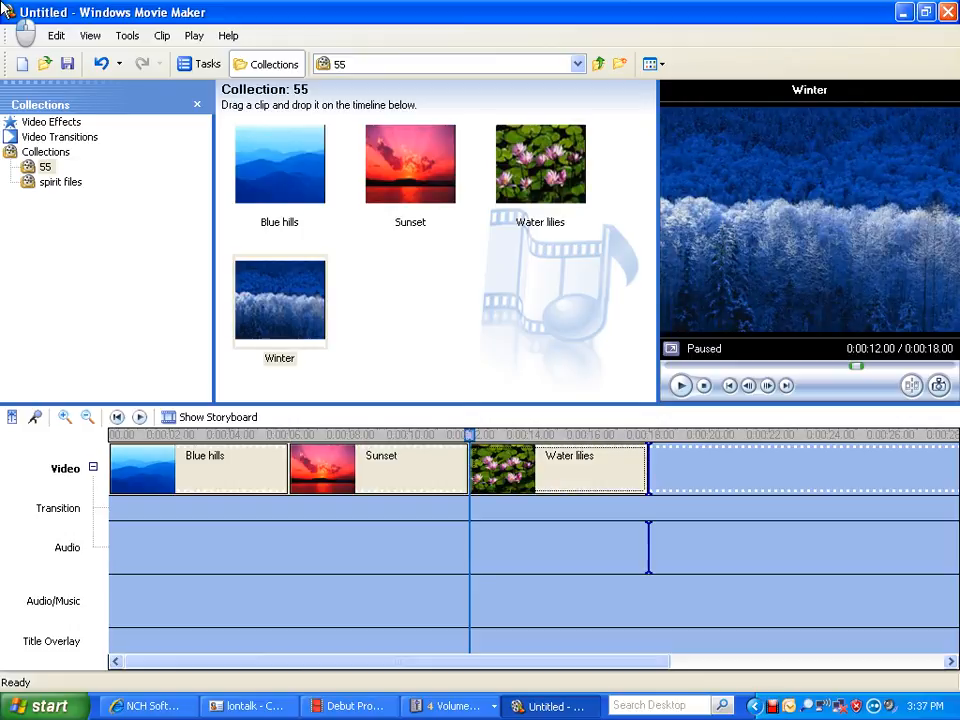
key("ctrl+d")
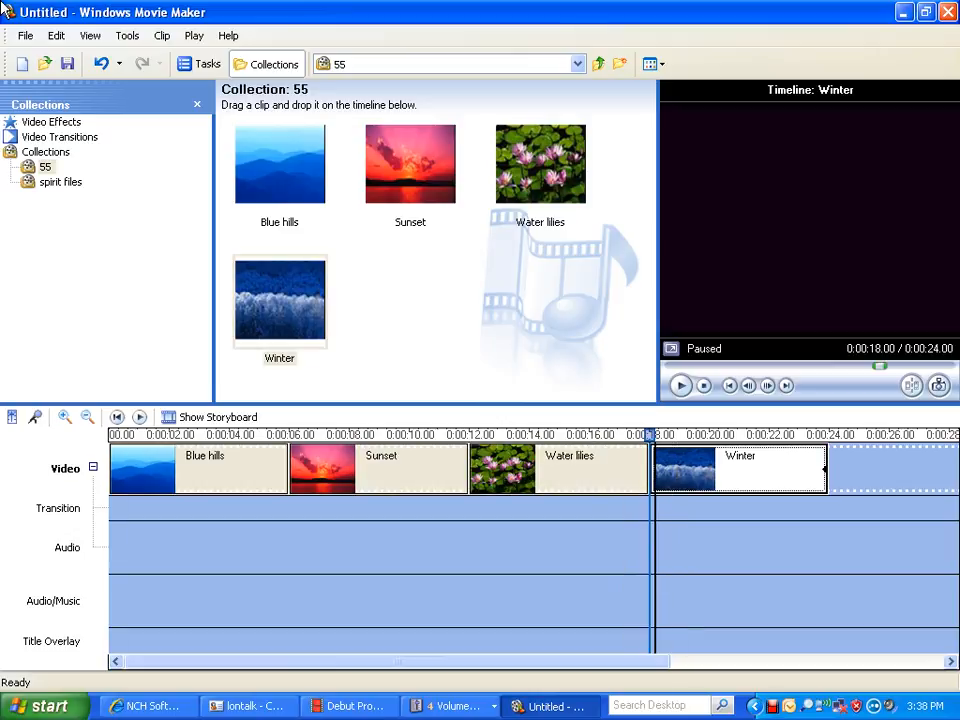
left_click_drag(650, 435, 112, 435)
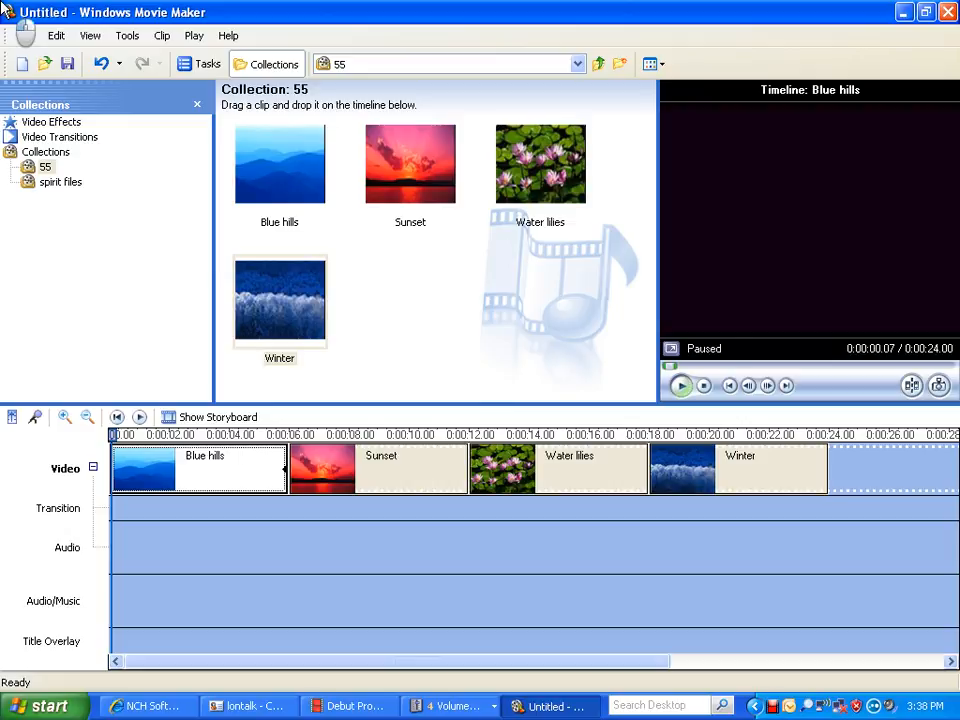
key("space")
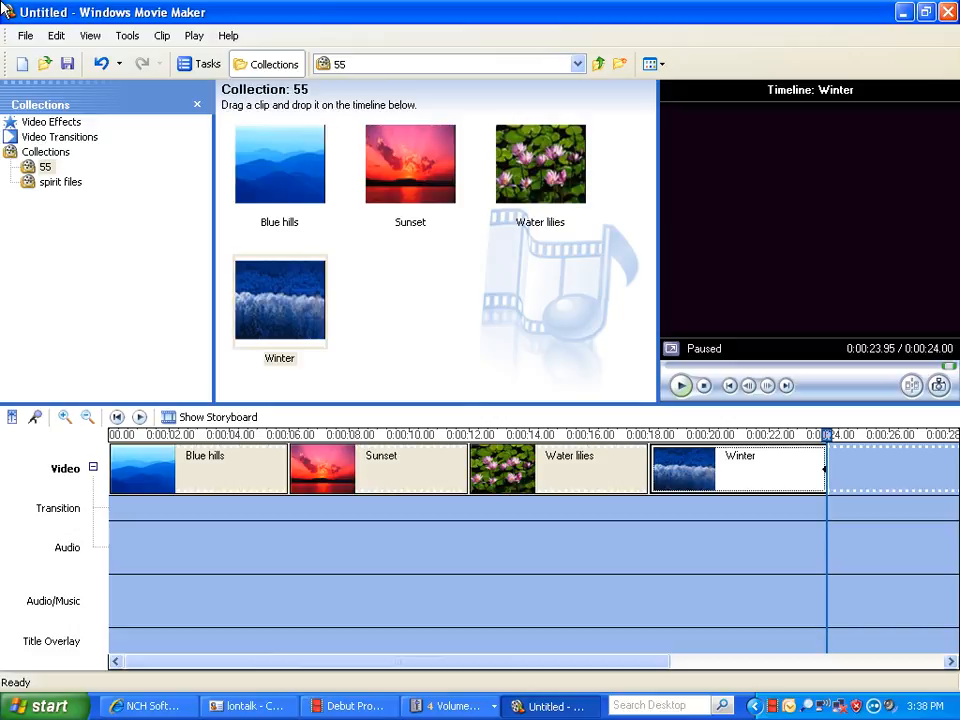
Overlap Sunset, Water lilies and Winter with their preceding clips by about 2 seconds each to create fades, and play the timeline from the start.
left_click_drag(400, 470, 340, 470)
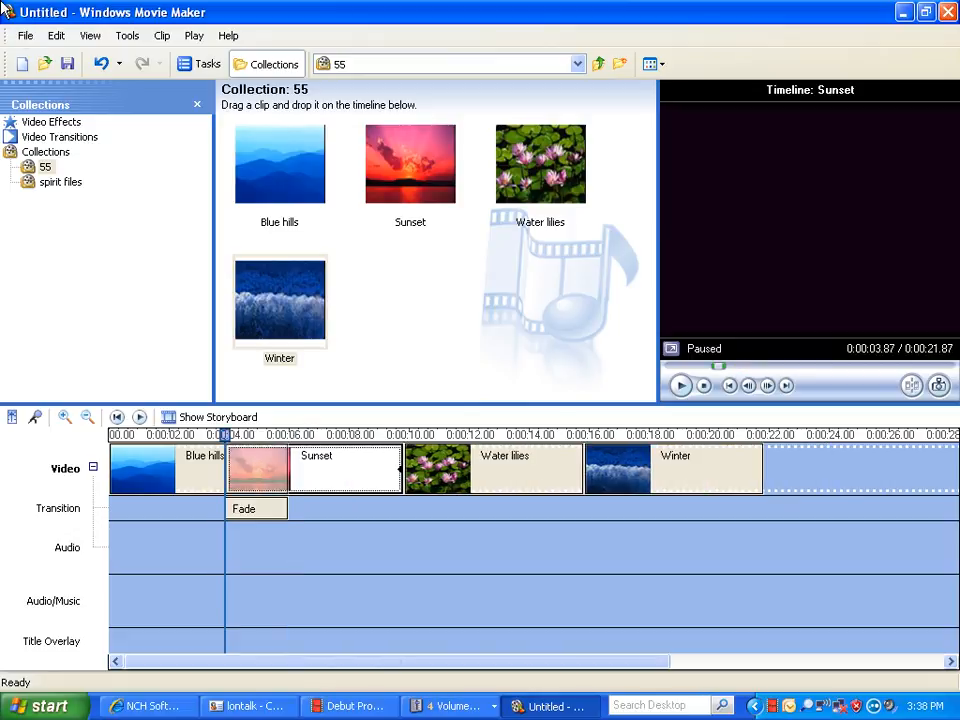
left_click(525, 470)
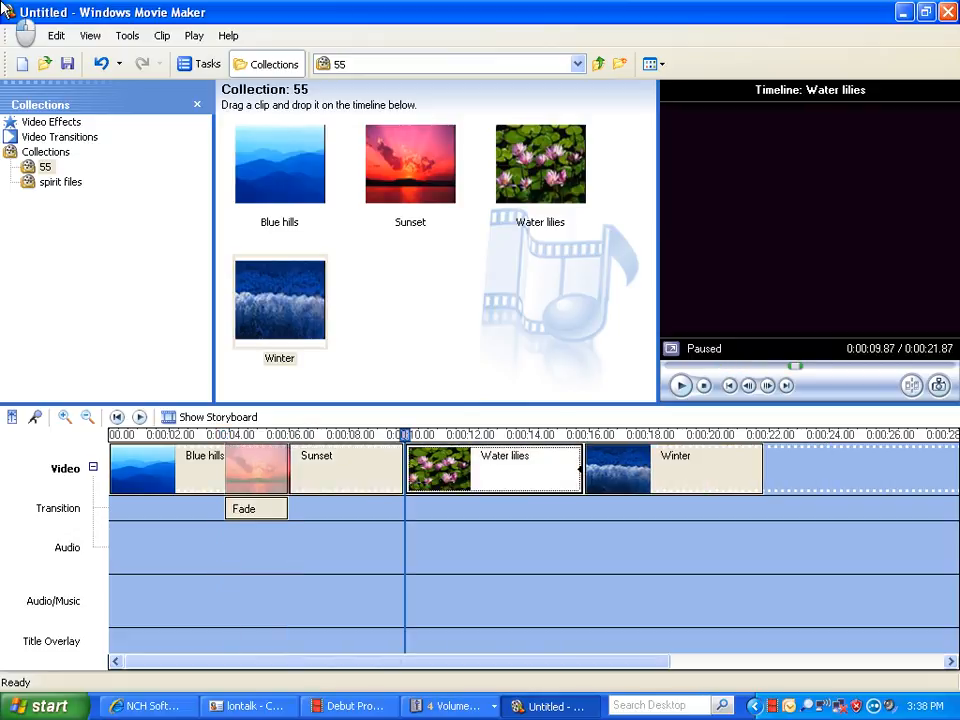
left_click_drag(525, 470, 472, 470)
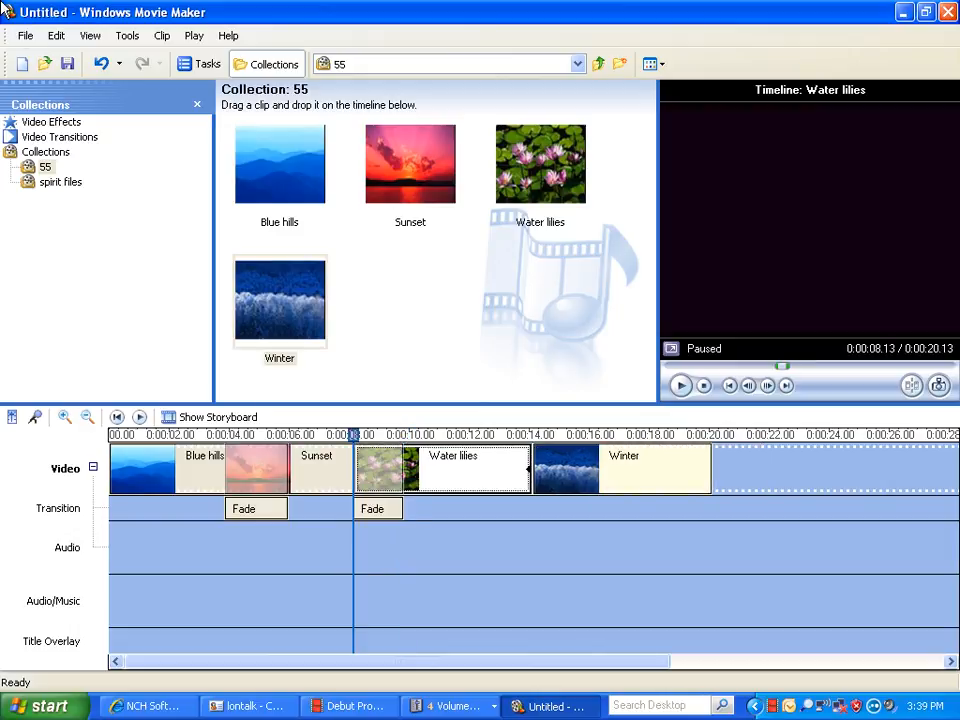
left_click_drag(620, 470, 564, 470)
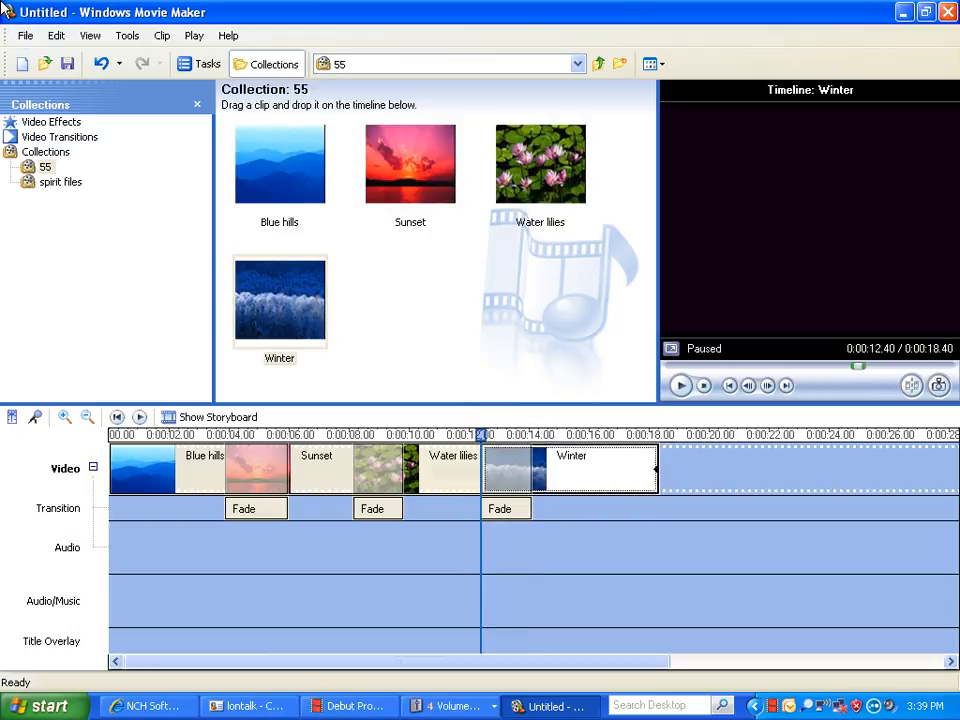
left_click_drag(481, 435, 112, 435)
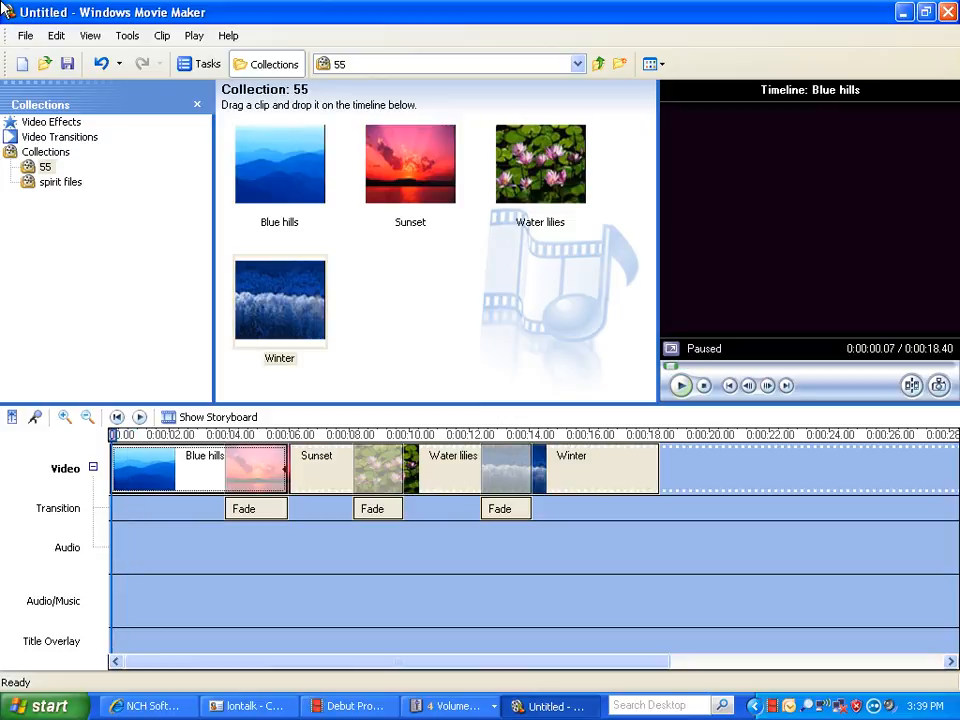
key("space")
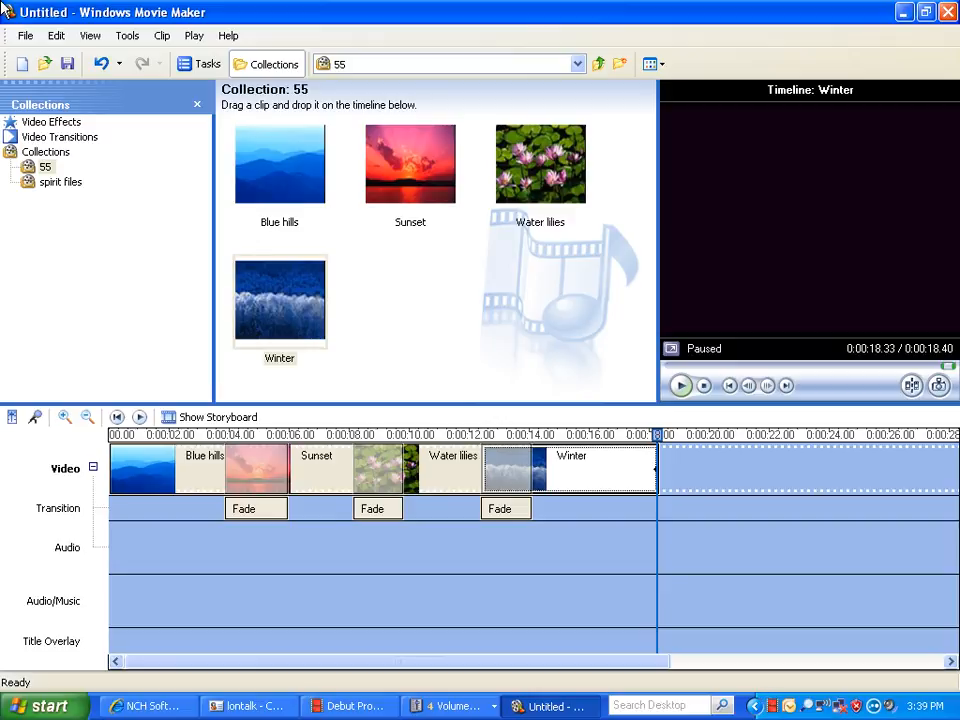
Save the project to the Desktop as "megar lessons #1".
key("alt")
key("Down")
key("Down")
key("Down")
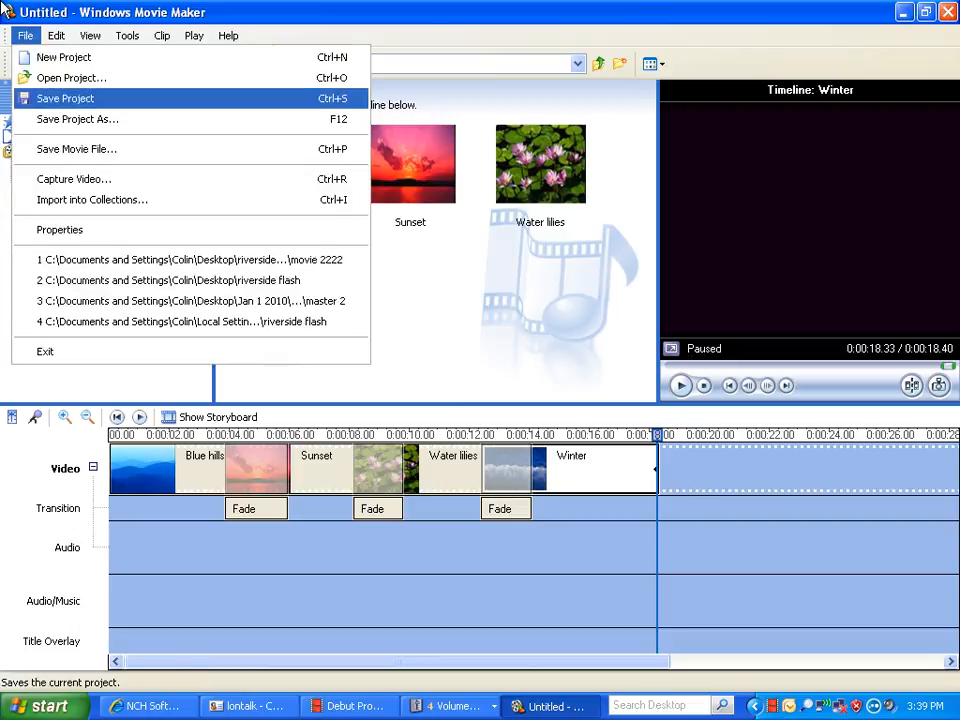
key("Return")
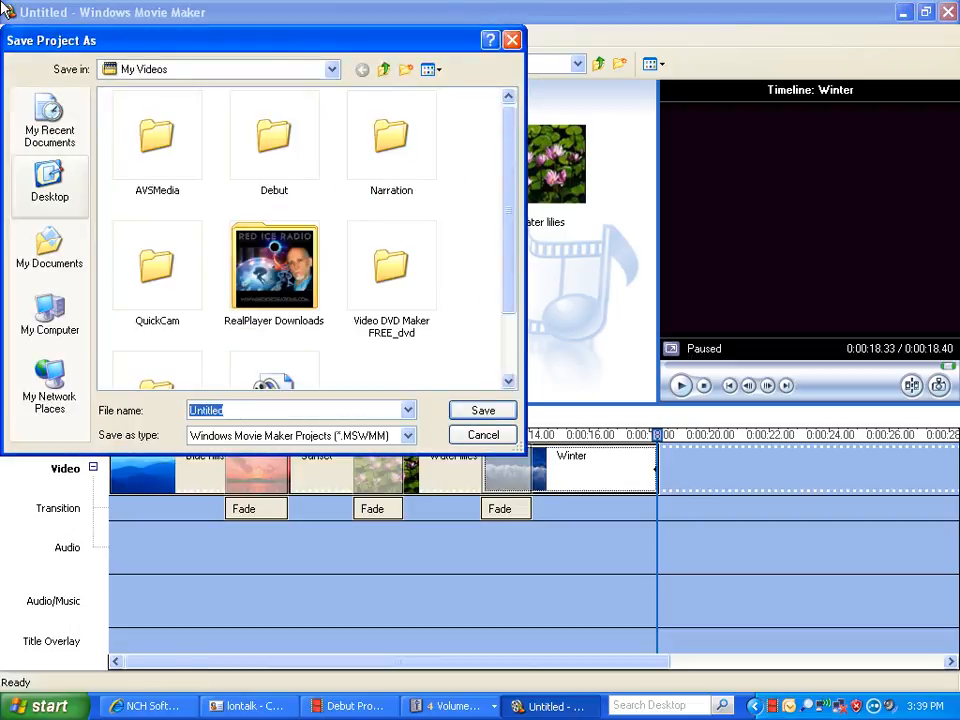
left_click(50, 183)
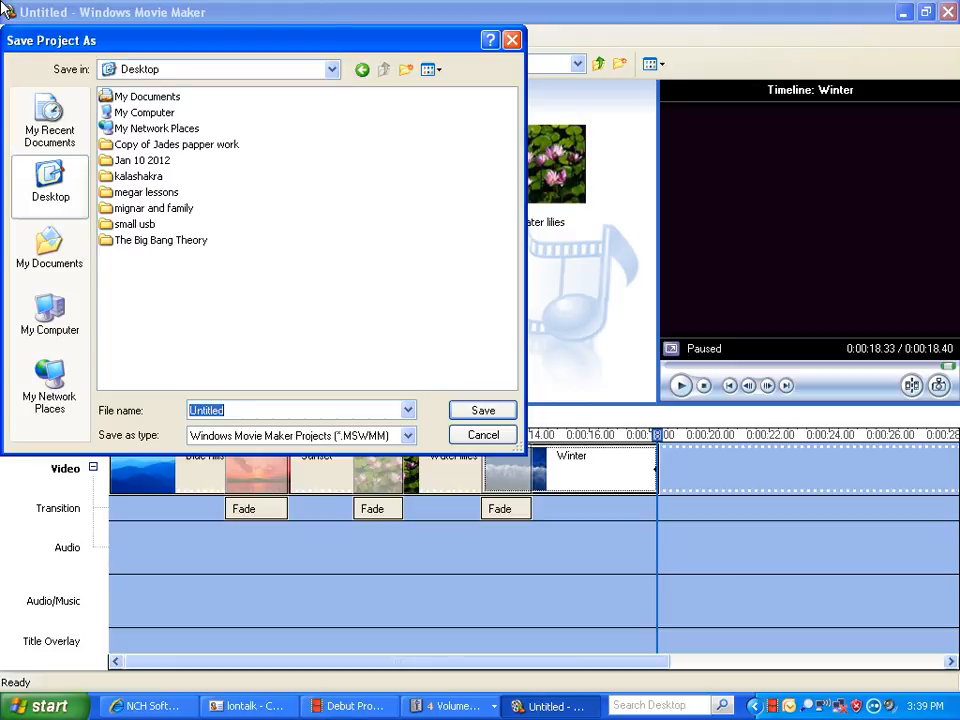
type("mega")
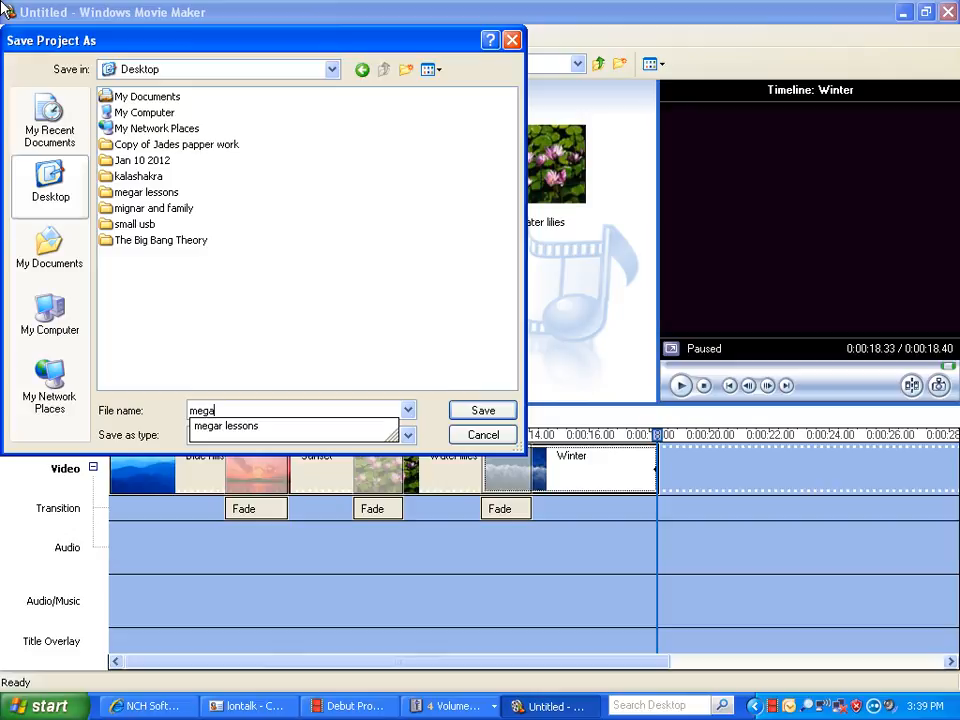
type("r")
key("Down")
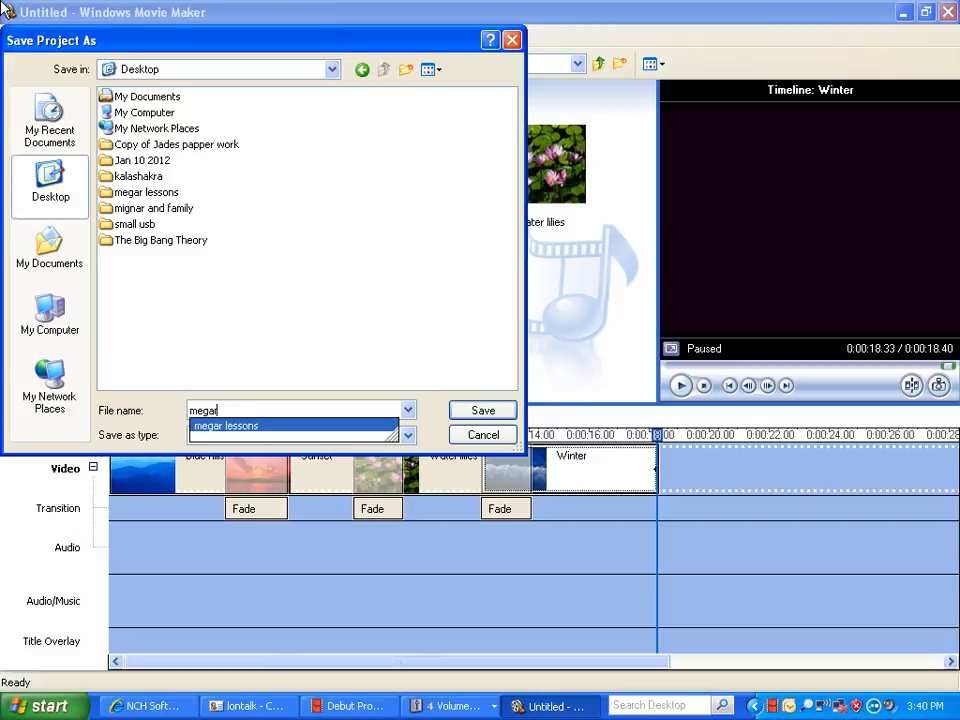
key("Return")
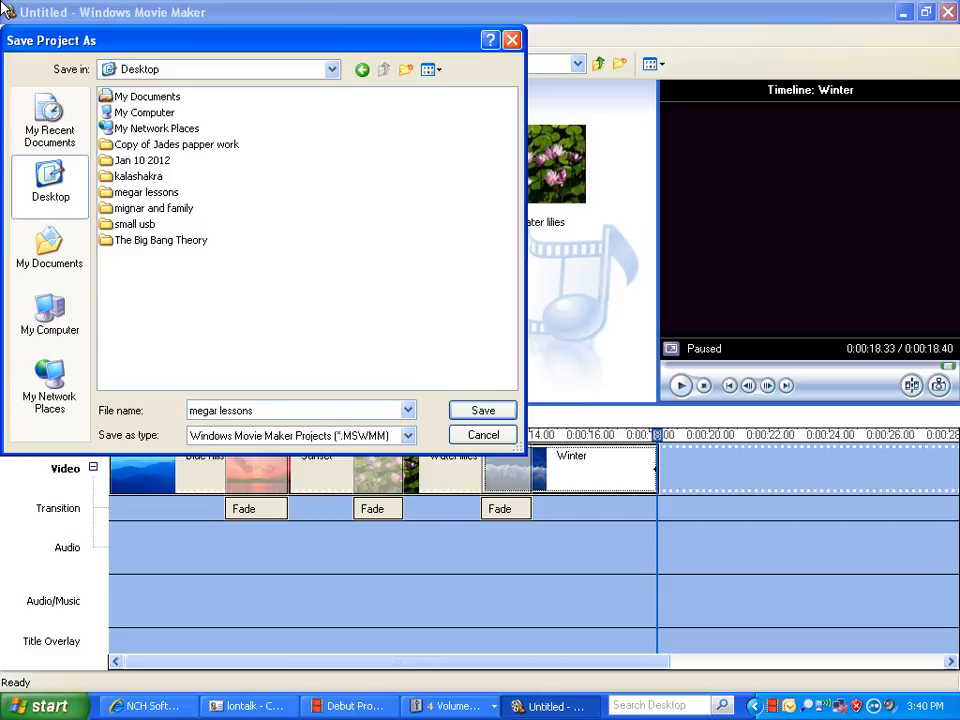
type("#1")
key("Return")
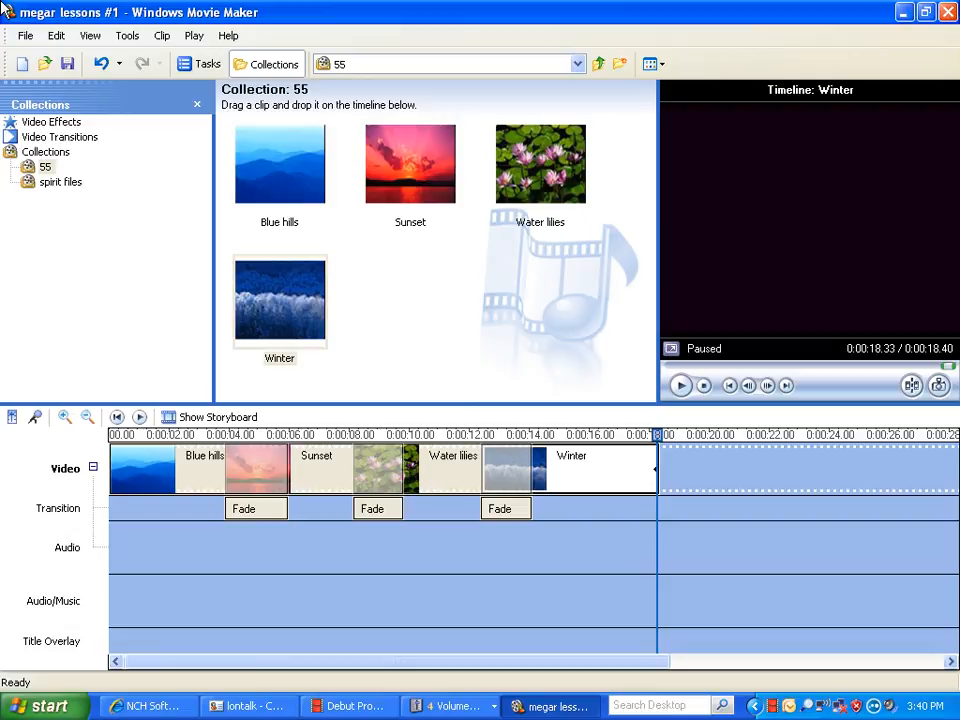
key("alt+f")
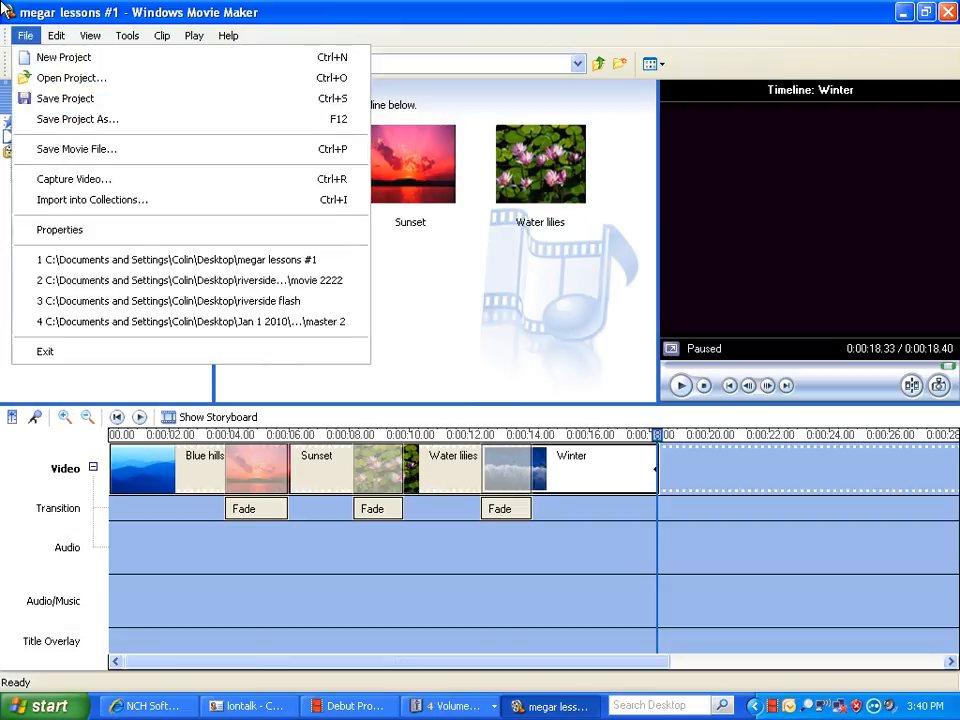
key("Down")
key("Down")
key("Down")
key("Down")
key("Down")
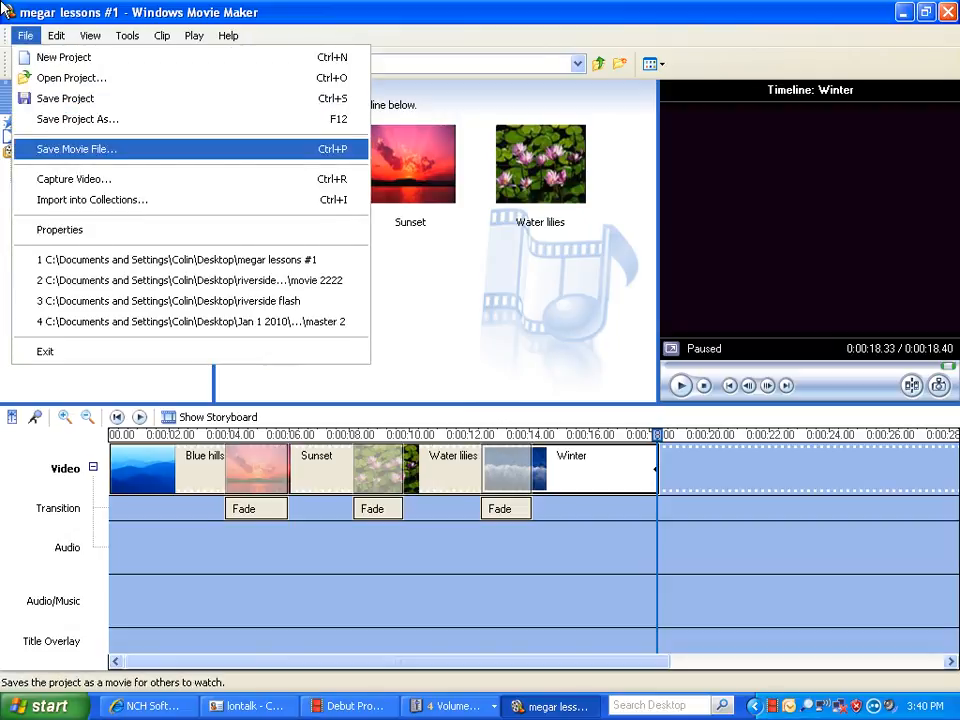
key("Escape")
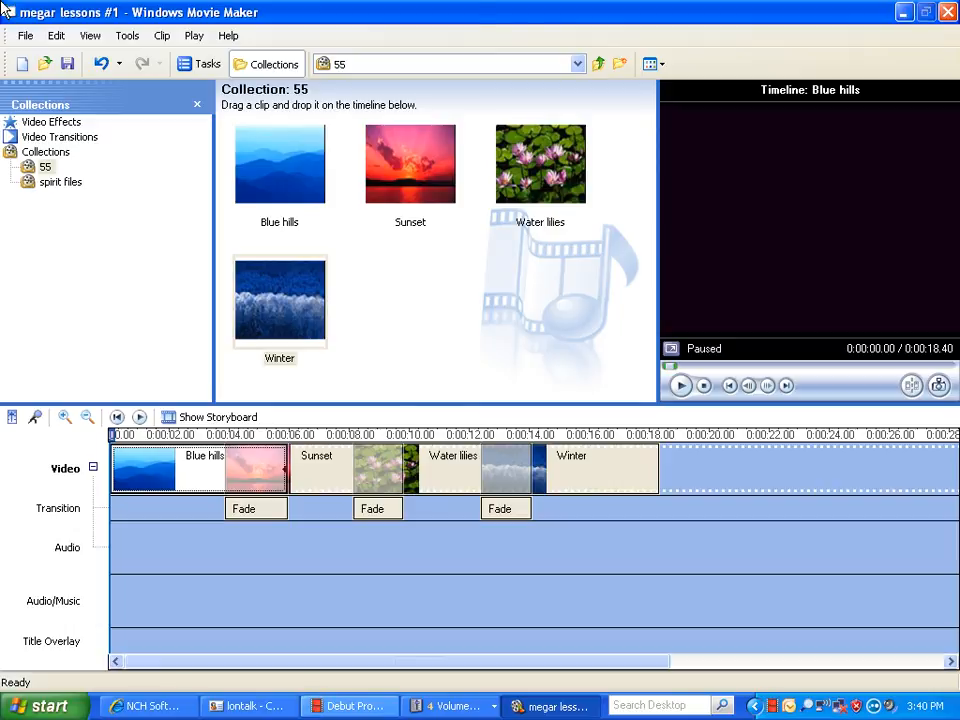
Export the movie to the computer's Desktop as "megar lessons #1_0001" with best playback quality, and play the finished movie in Windows Media Player.
key("ctrl+p")
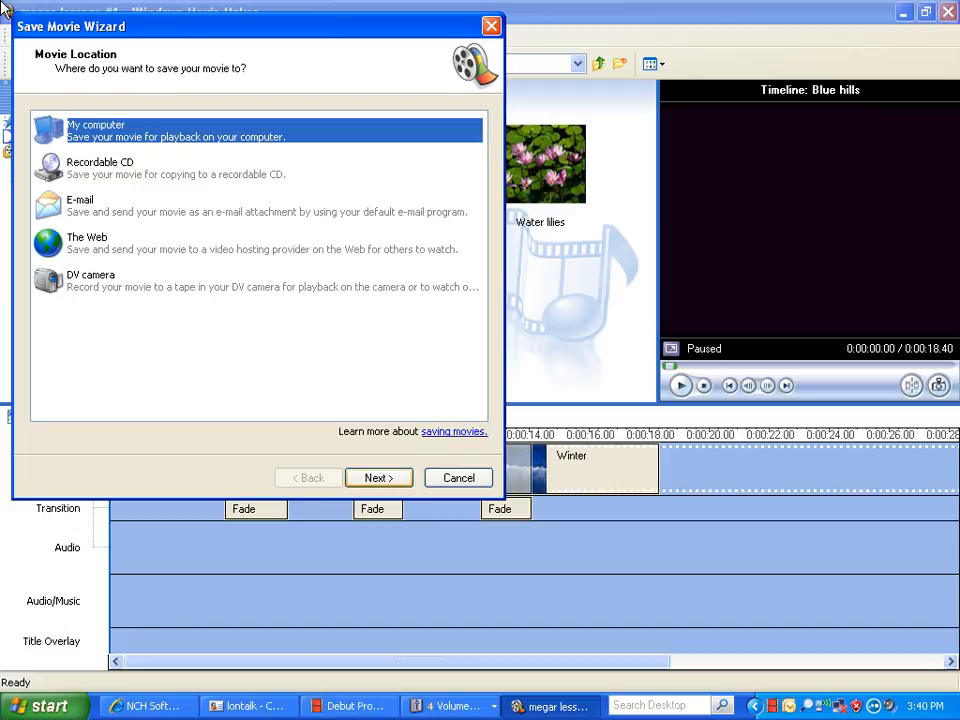
key("Return")
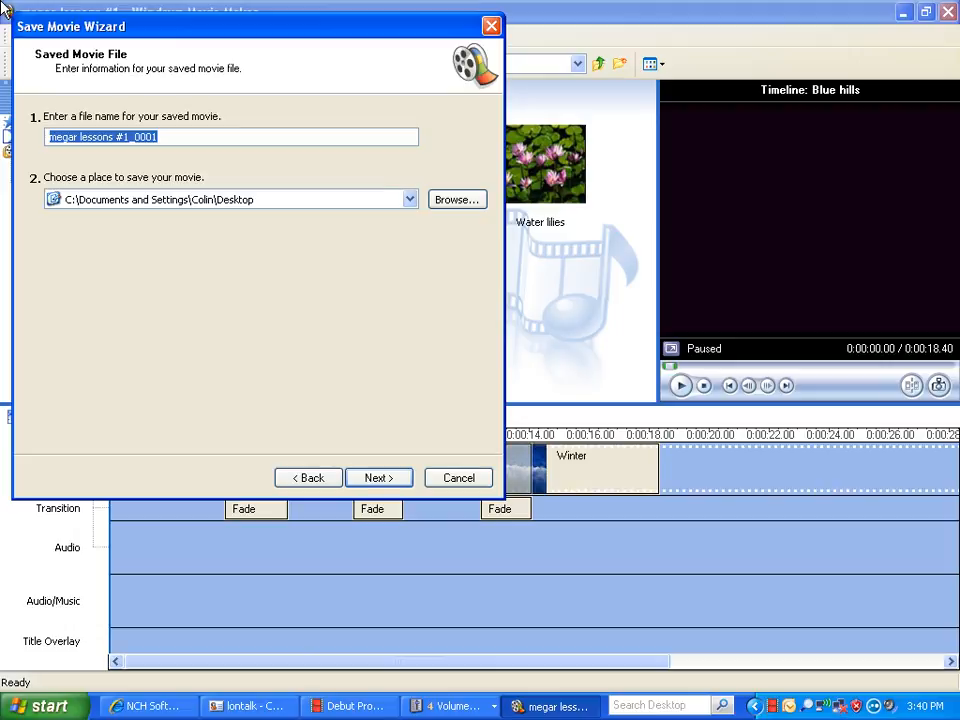
key("Return")
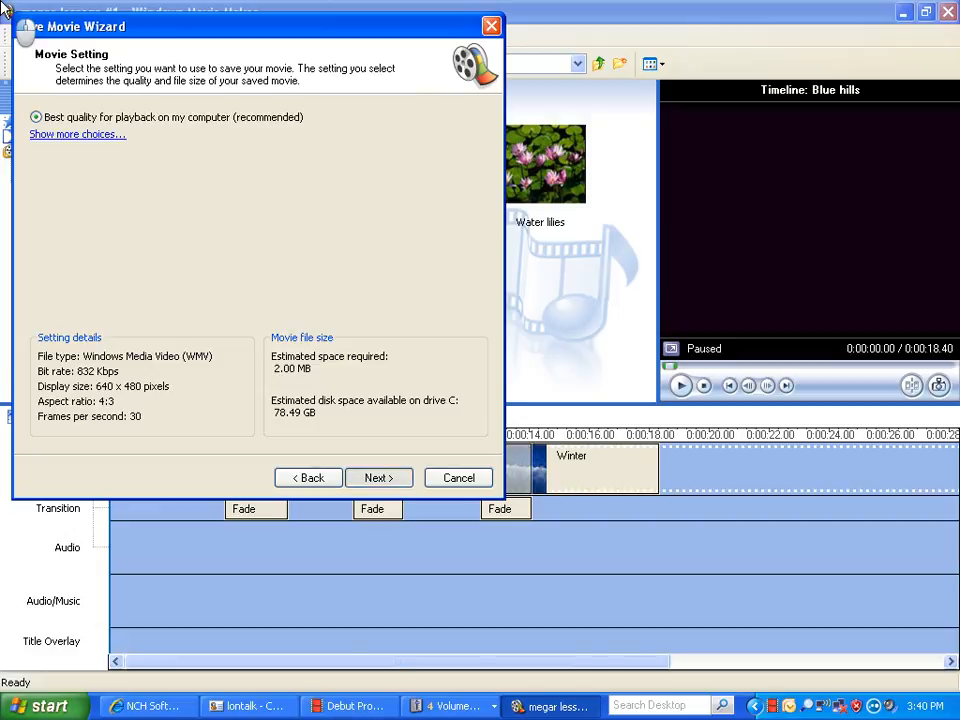
key("Return")
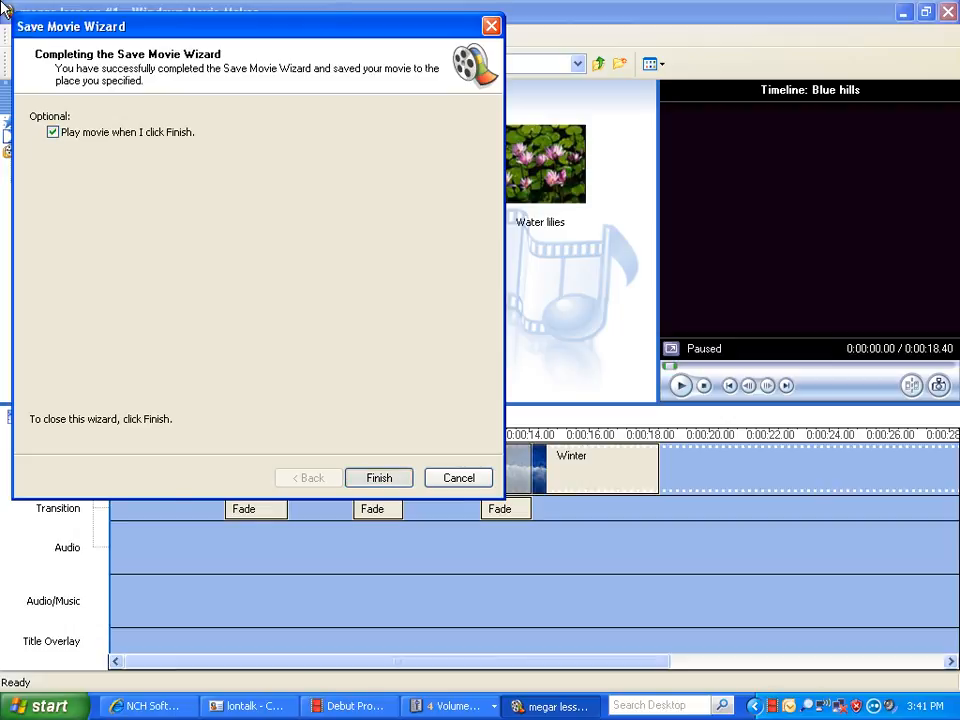
key("Return")
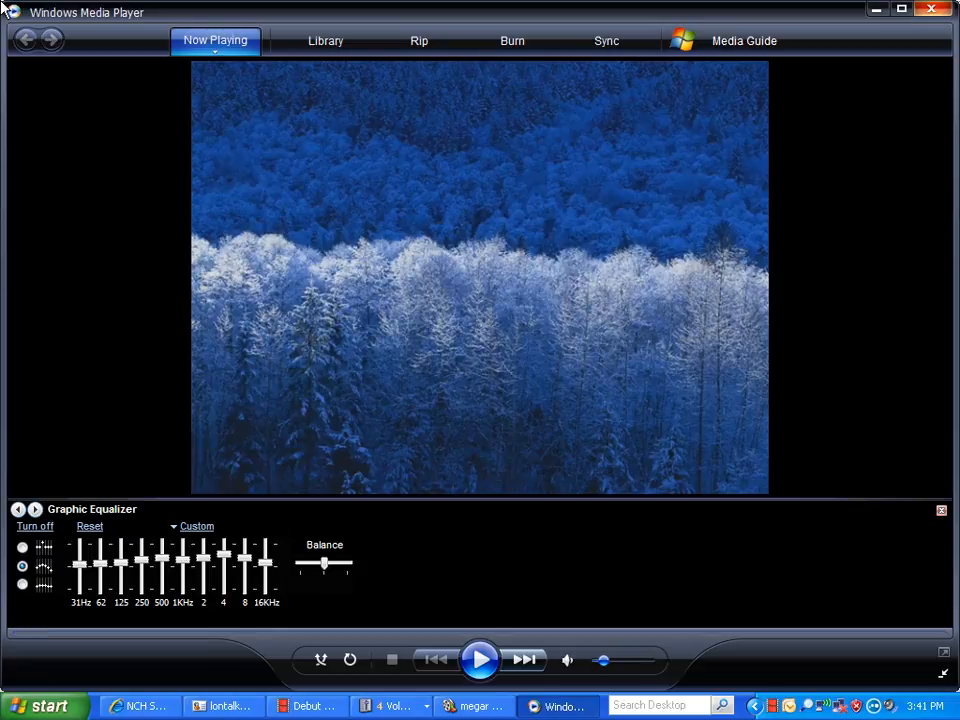
left_click(931, 9)
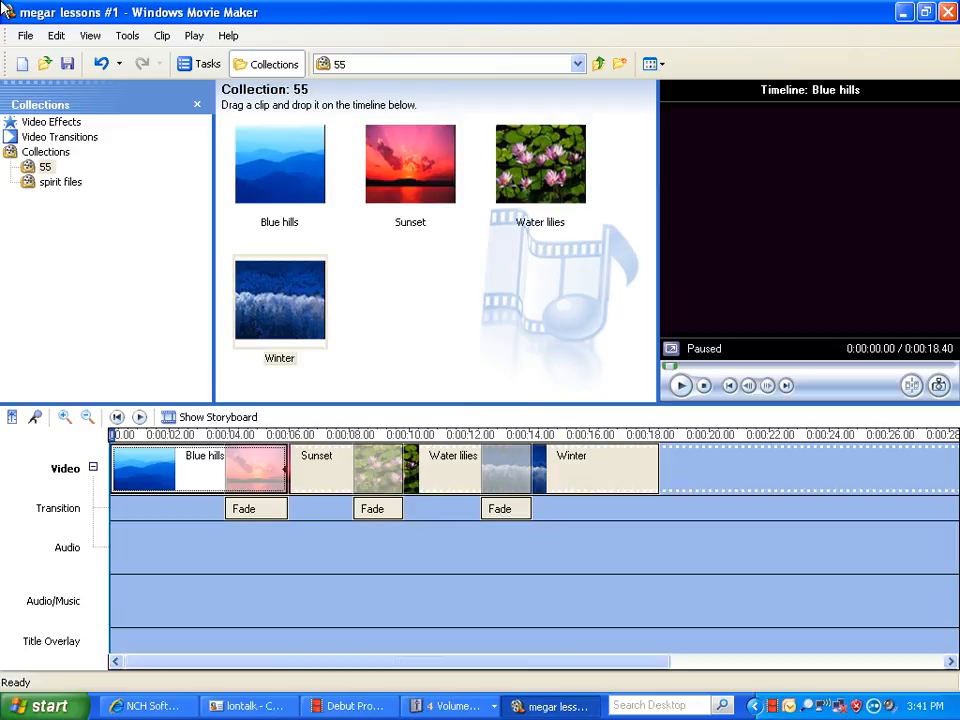